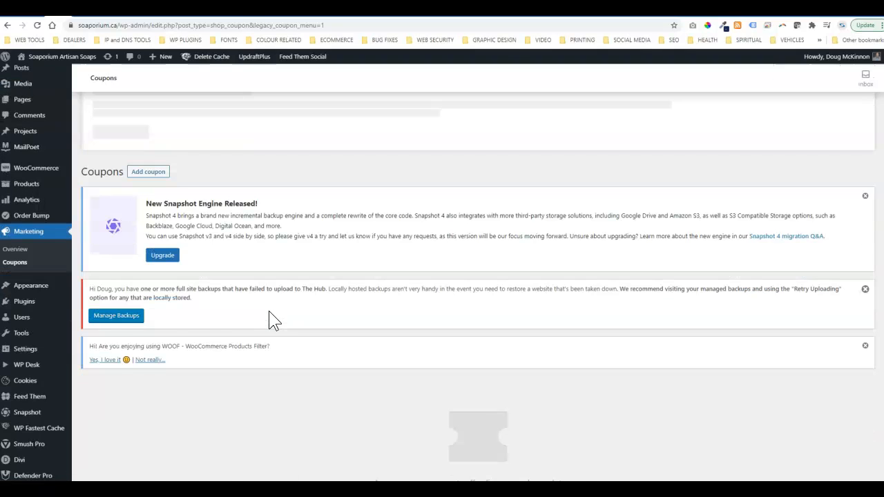
Create the store's first coupon and give it the code DOGDAYS.
scroll(268, 311, "down", 4)
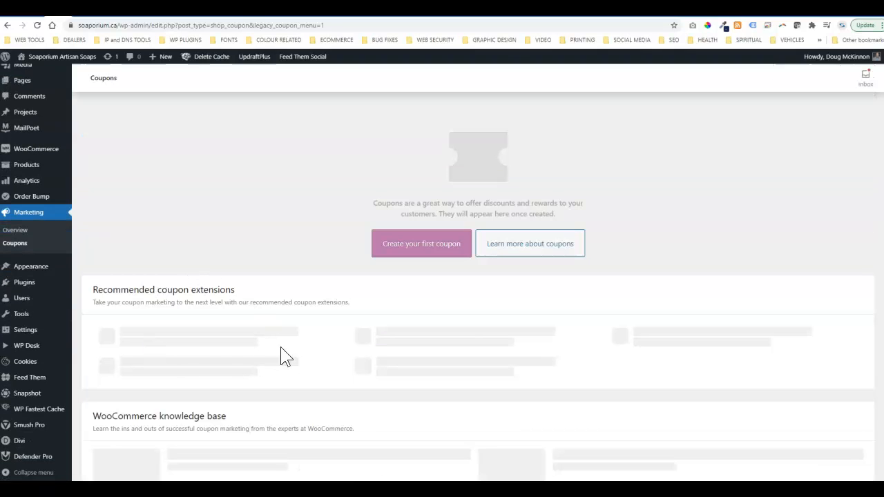
scroll(316, 399, "up", 2)
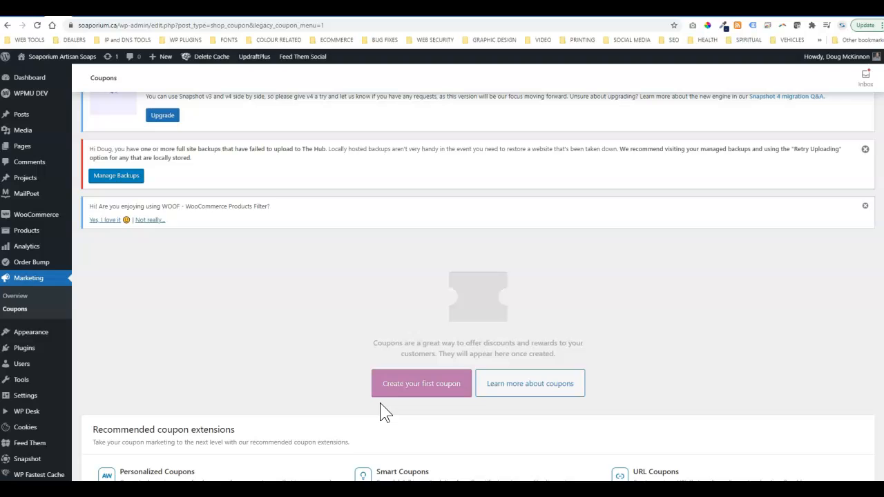
left_click(412, 389)
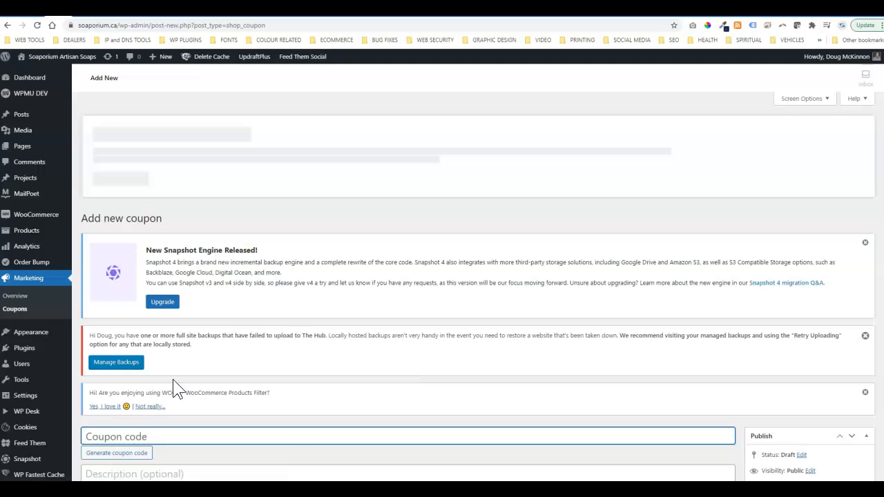
scroll(97, 385, "down", 2)
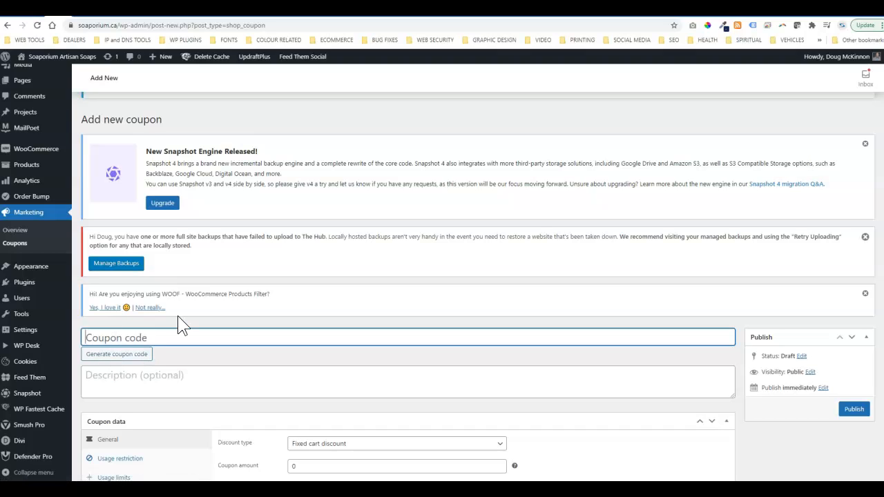
type("DOGDAYS")
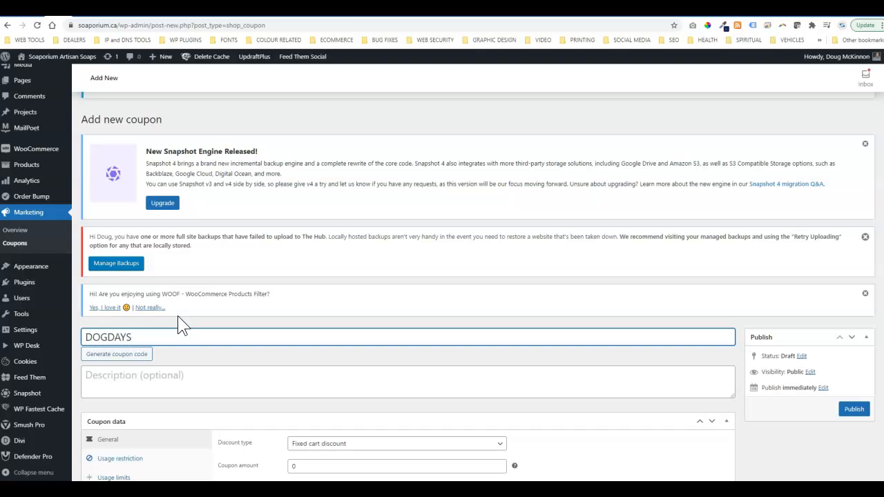
left_click(191, 356)
Set the coupon's discount type to Percentage discount with a coupon amount of 15.
scroll(192, 355, "down", 1)
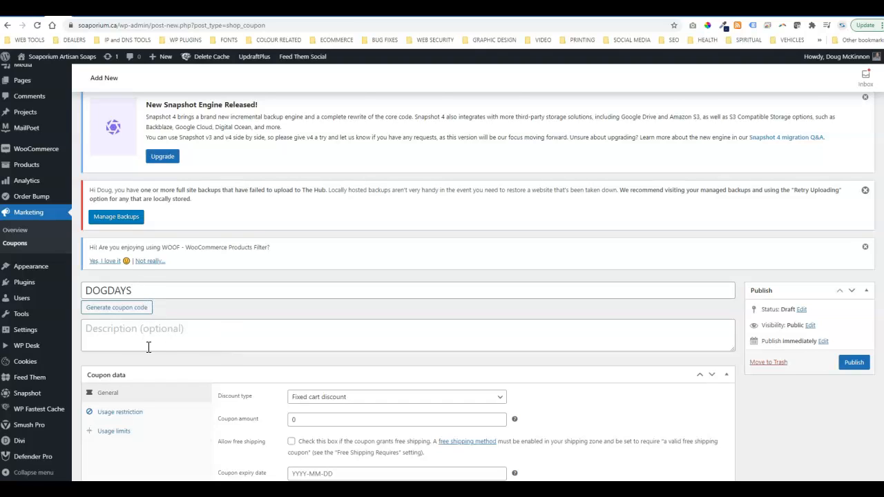
scroll(148, 347, "down", 1)
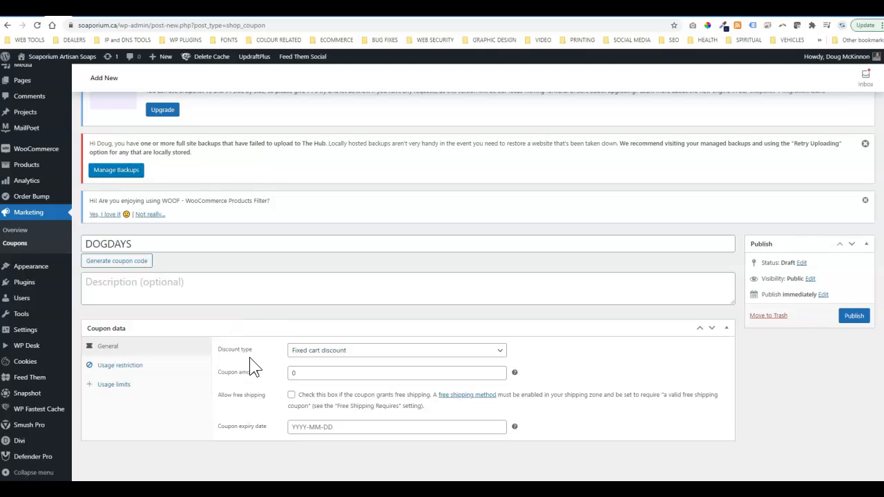
left_click(362, 353)
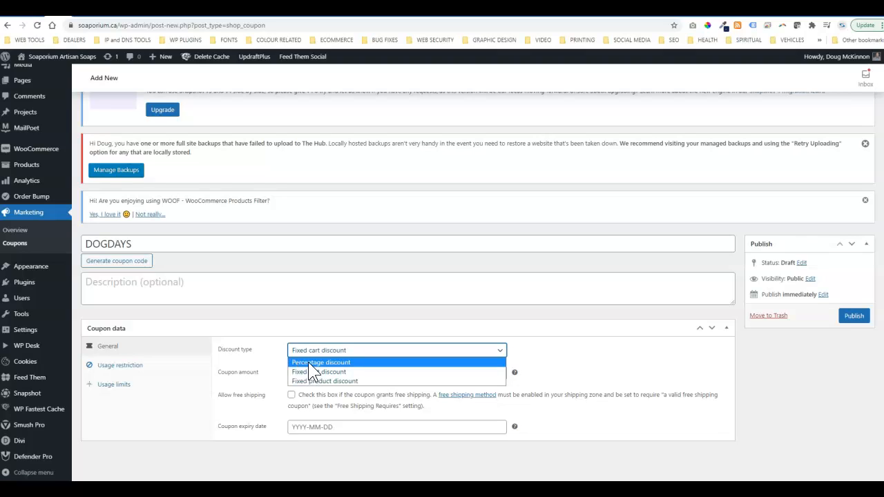
left_click(308, 363)
double_click(295, 373)
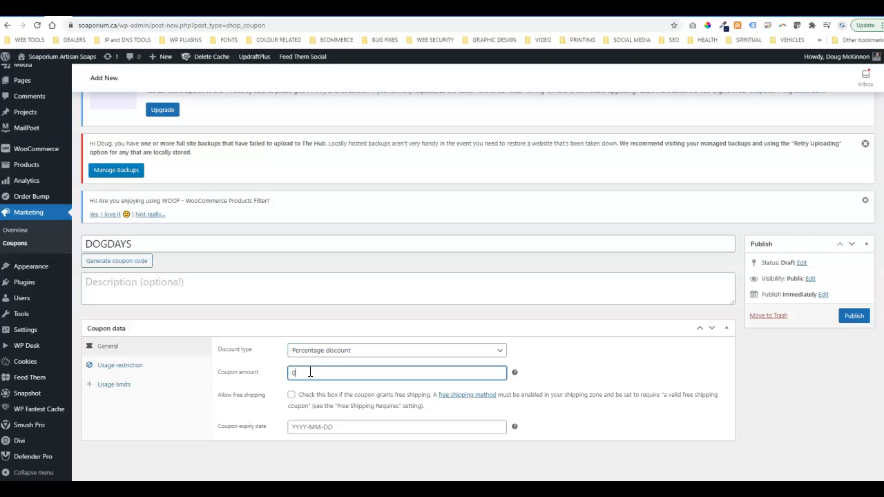
type("15")
key("Tab")
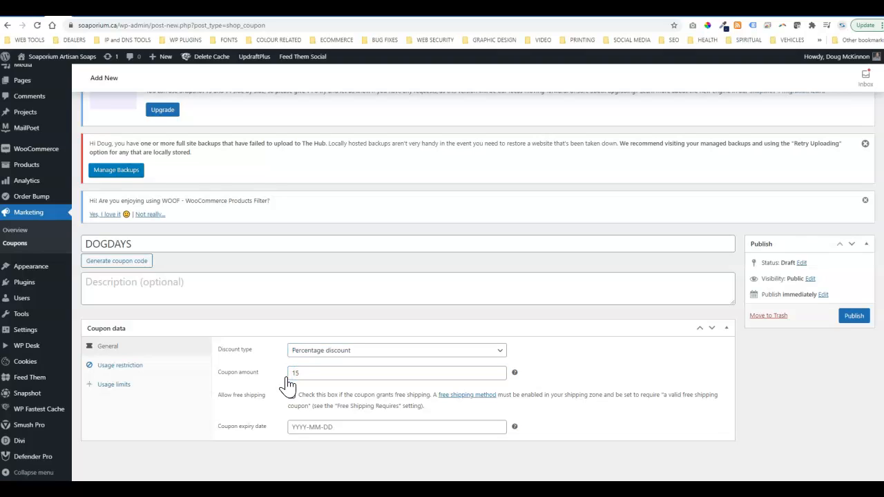
Set the coupon's expiry date to 2021-08-31.
left_click(253, 411)
left_click(348, 428)
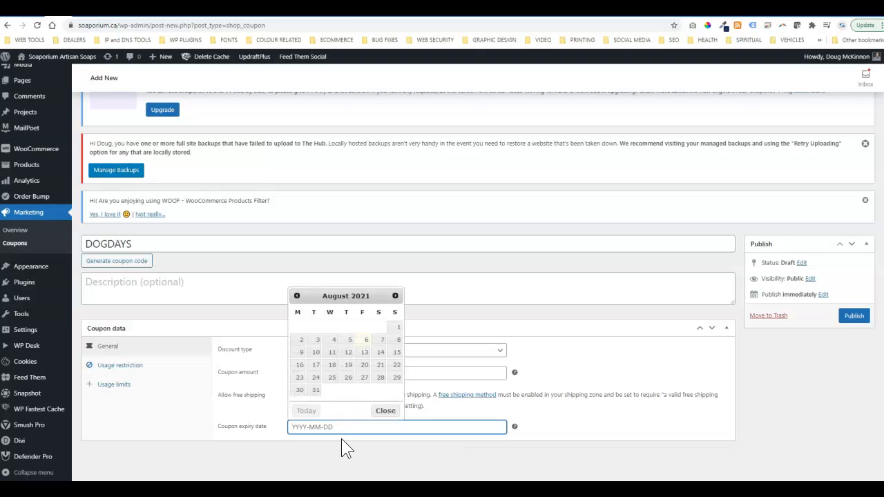
left_click(316, 390)
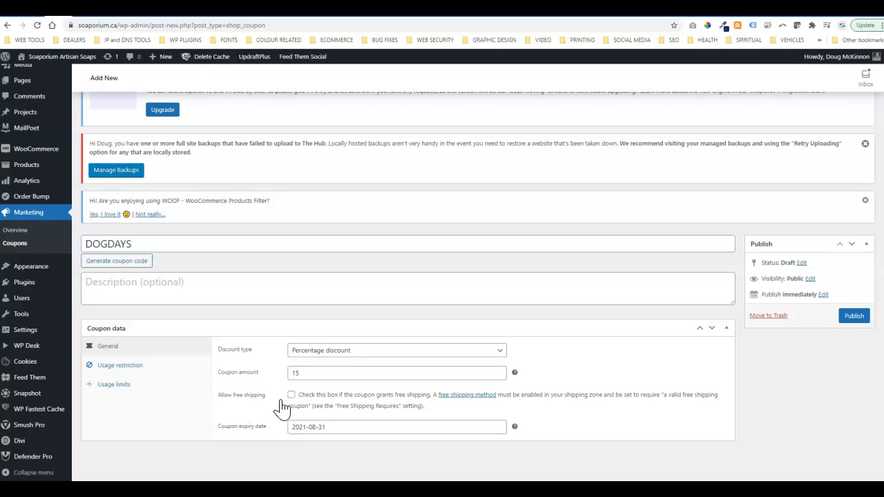
Restrict the coupon to individual use only so it cannot be combined with other coupons.
left_click(133, 369)
scroll(235, 445, "down", 1)
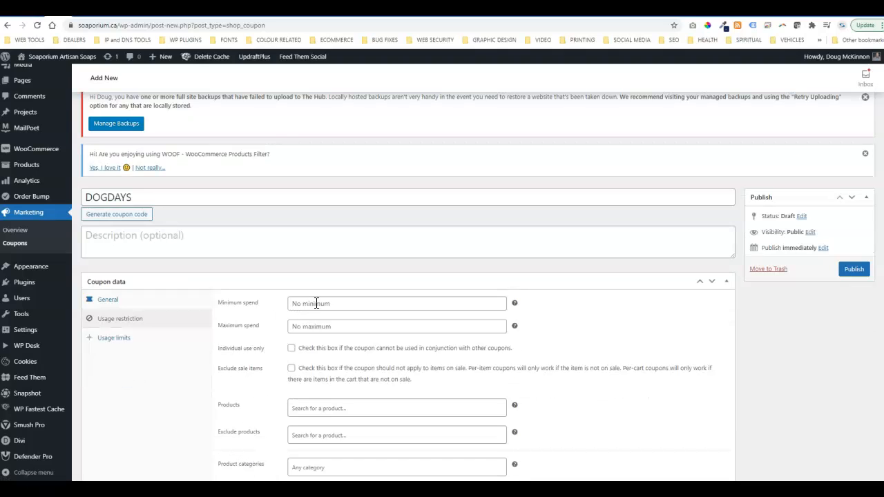
mouse_move(515, 304)
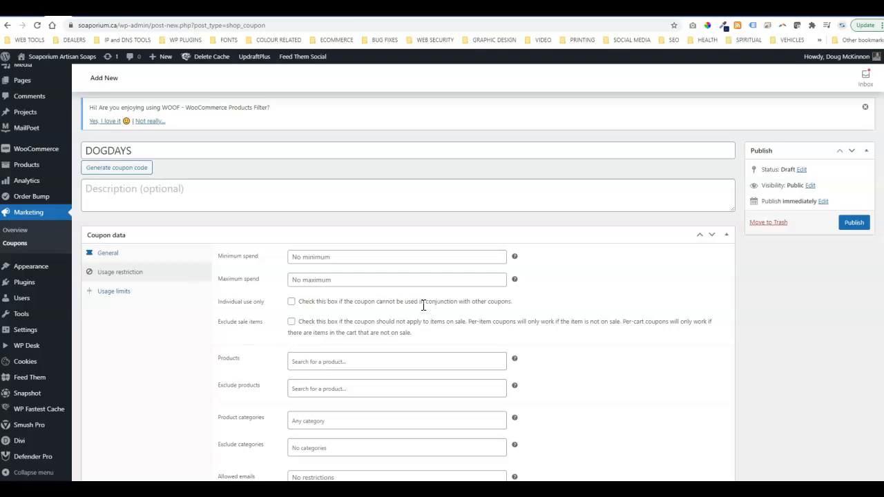
left_click(291, 302)
Look through the product categories to which the coupon can be limited, without choosing any.
scroll(269, 345, "down", 1)
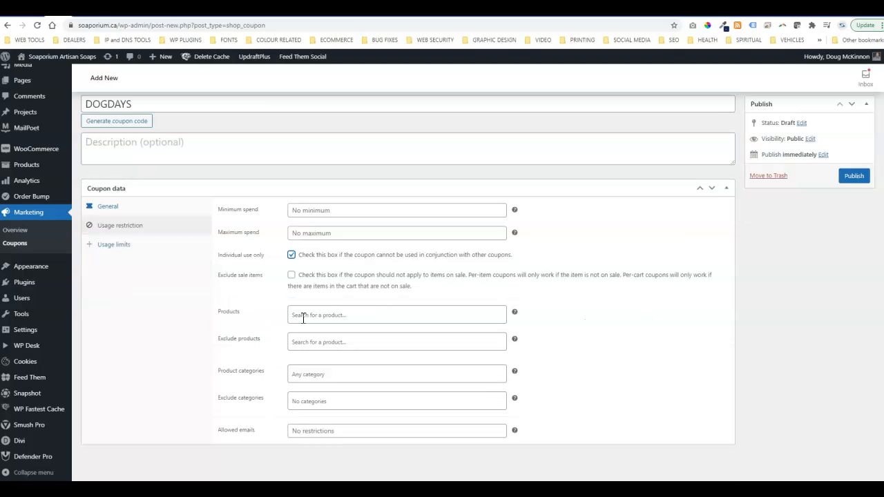
left_click(313, 374)
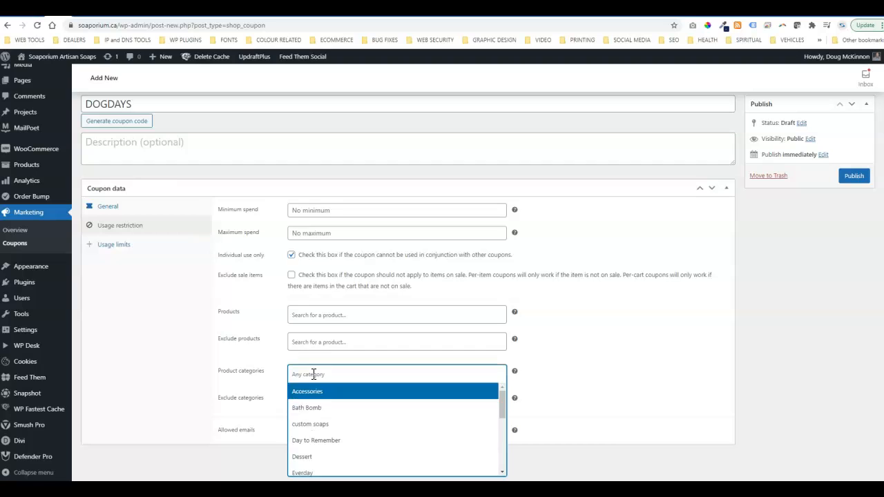
scroll(328, 463, "down", 2)
scroll(328, 461, "down", 2)
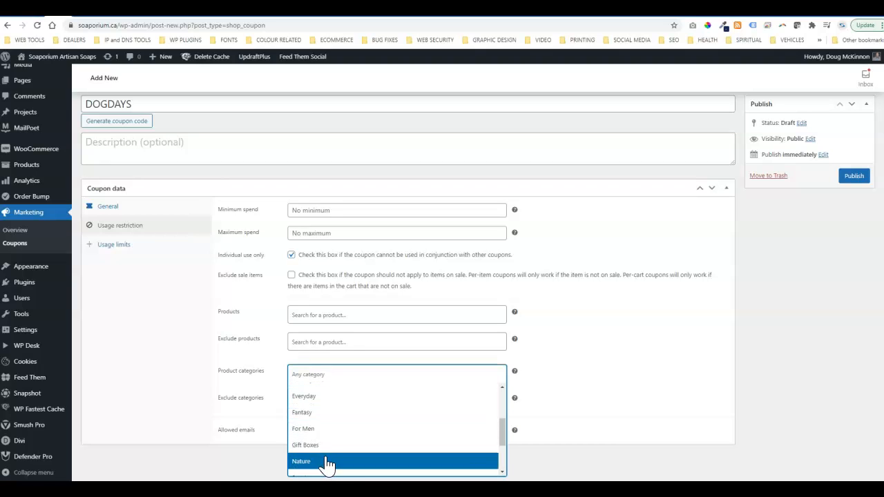
scroll(327, 459, "up", 2)
left_click(208, 375)
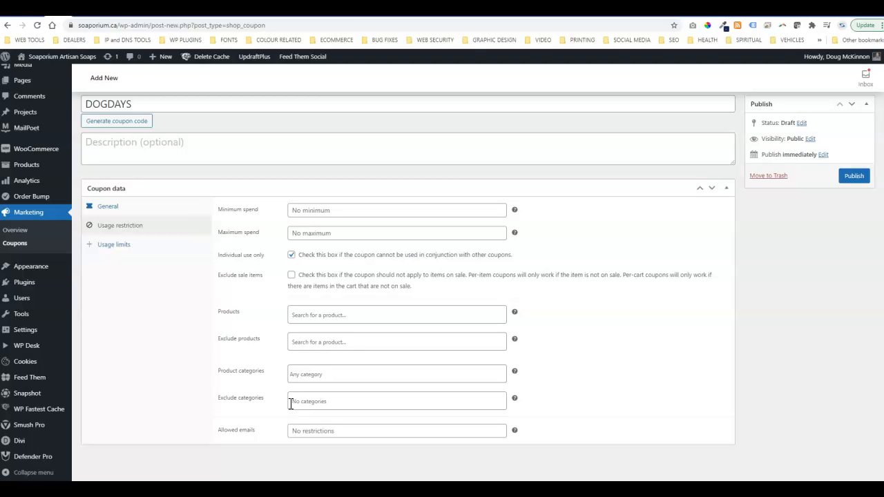
Try excluding the Day to Remember category from the coupon, and clear the excluded categories again.
scroll(256, 410, "down", 1)
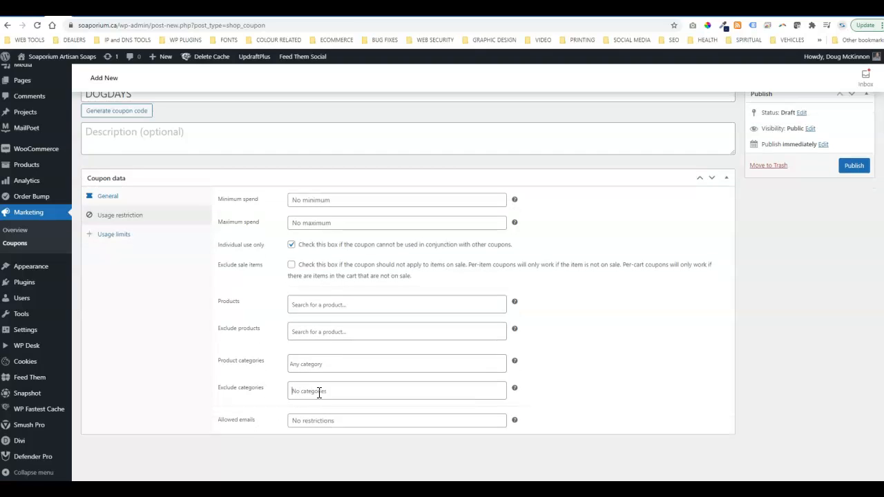
left_click(318, 392)
left_click(319, 348)
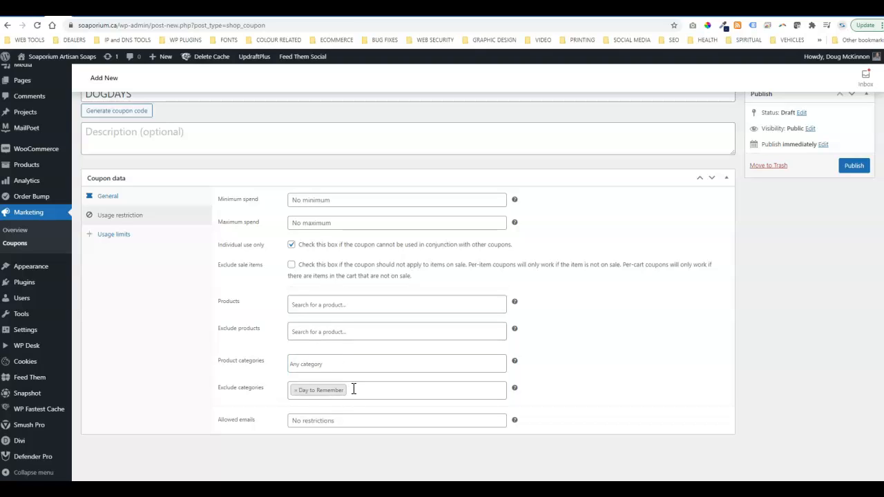
left_click(353, 389)
left_click(345, 332)
left_click(336, 390)
left_click(296, 390)
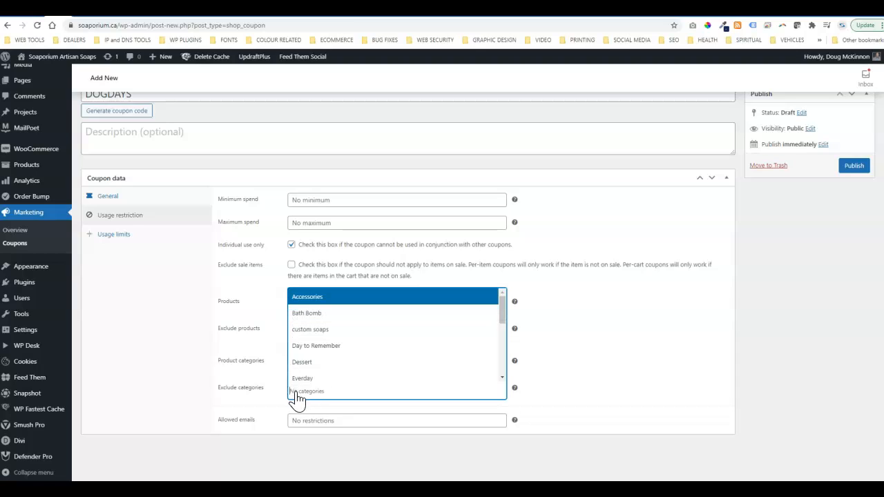
left_click(280, 443)
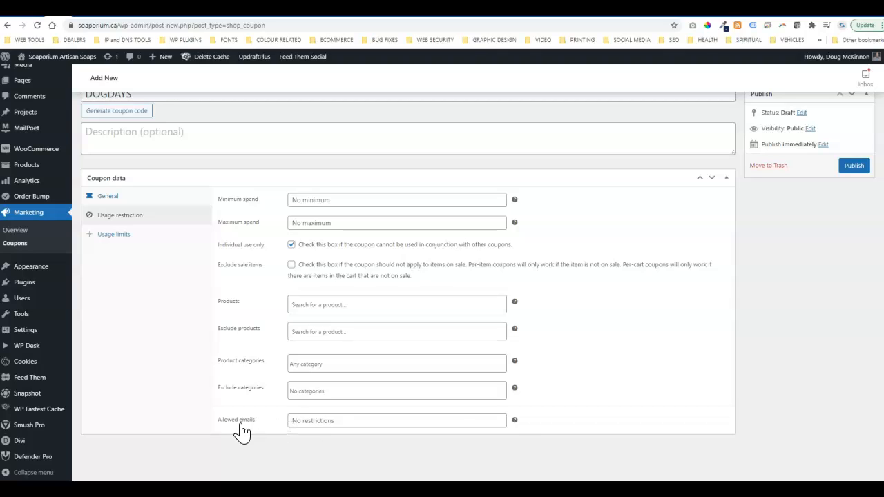
Set the coupon's usage limit per user to 1.
mouse_move(515, 422)
left_click(118, 239)
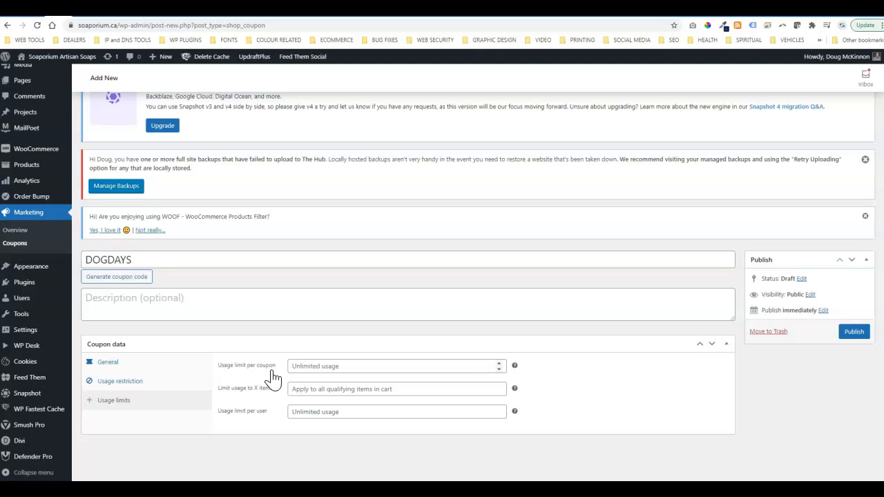
left_click_drag(130, 260, 75, 259)
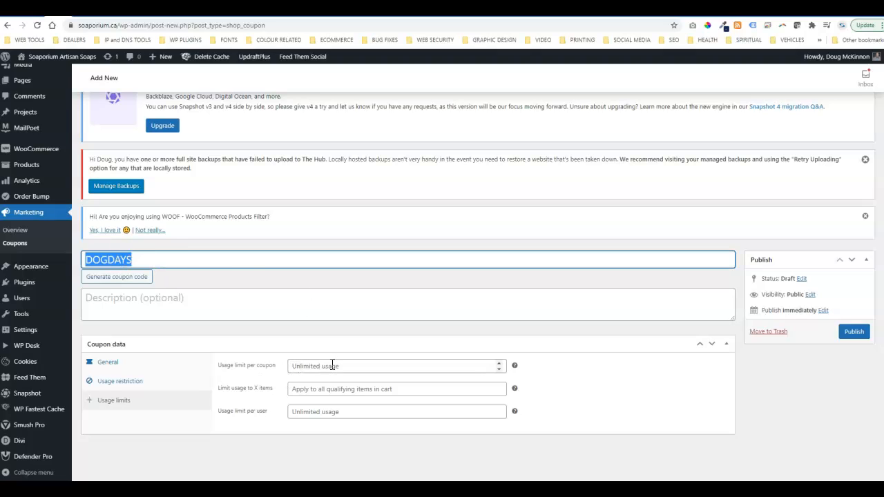
left_click(224, 330)
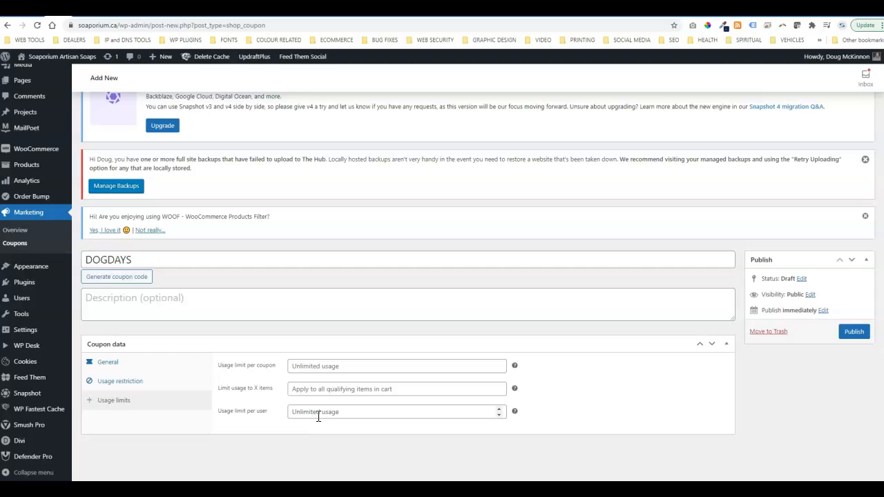
left_click(499, 408)
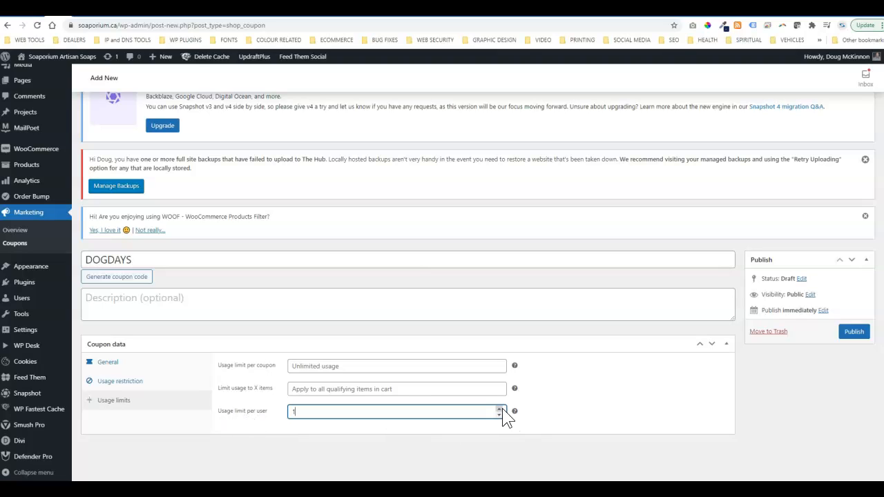
left_click(263, 427)
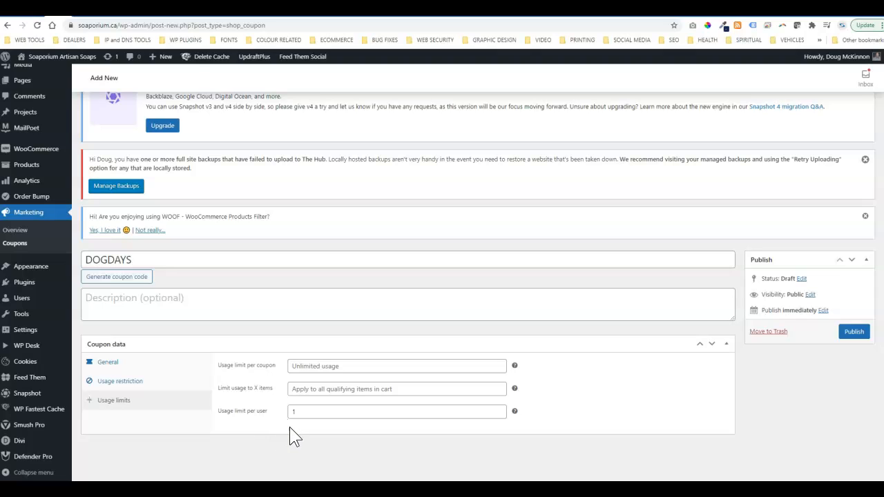
Try a usage limit per user of 0, and set it back to 1.
double_click(499, 417)
left_click(269, 432)
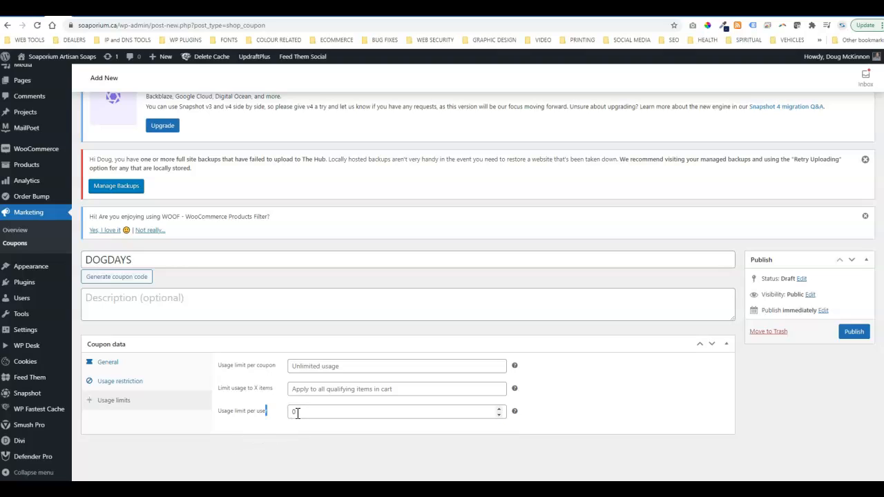
left_click(498, 408)
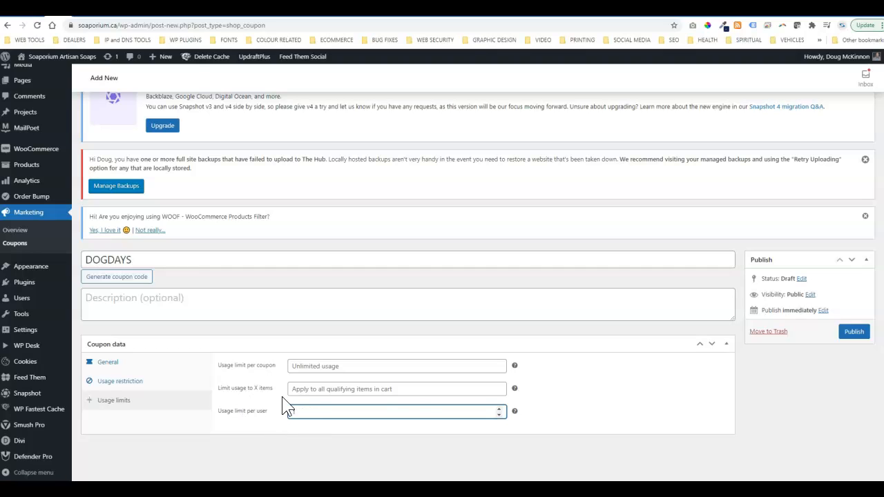
mouse_move(514, 388)
left_click(272, 428)
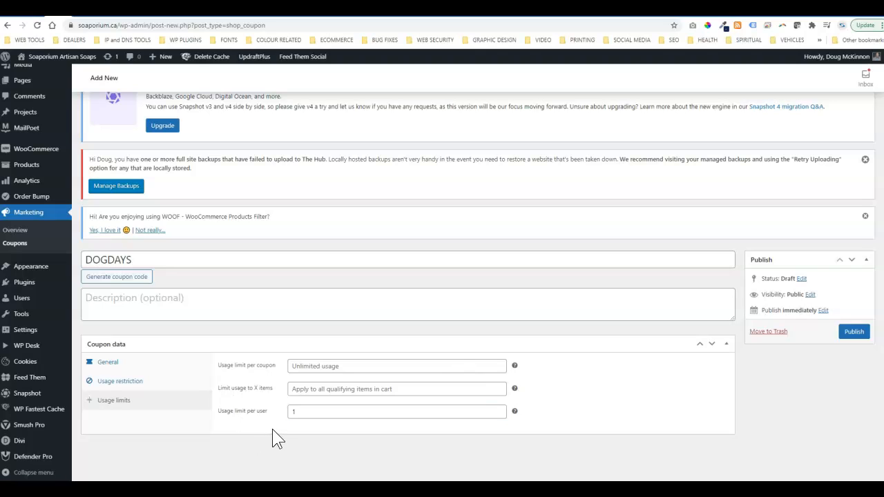
Review the coupon's general settings, usage restrictions and usage limits.
left_click(120, 390)
left_click(123, 364)
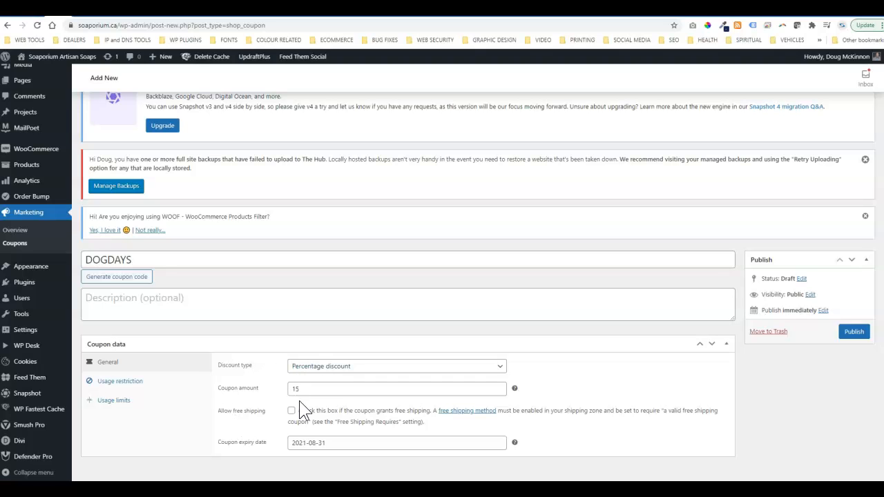
left_click(132, 381)
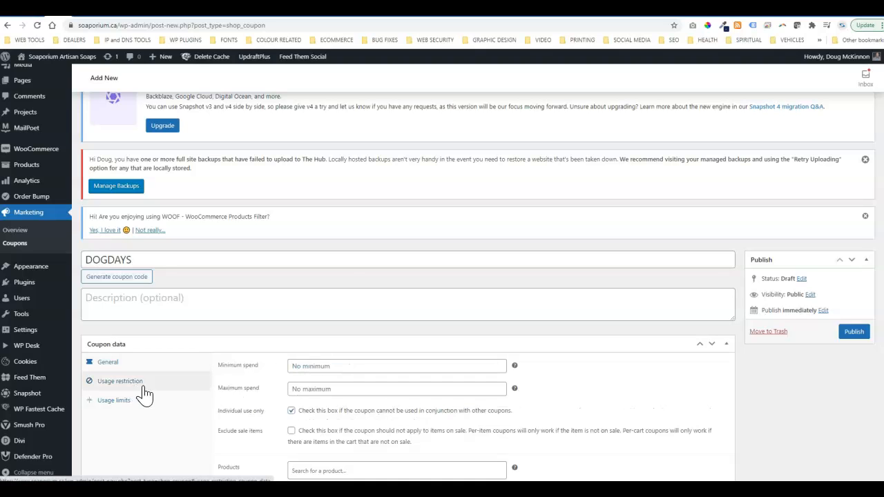
scroll(214, 446, "down", 1)
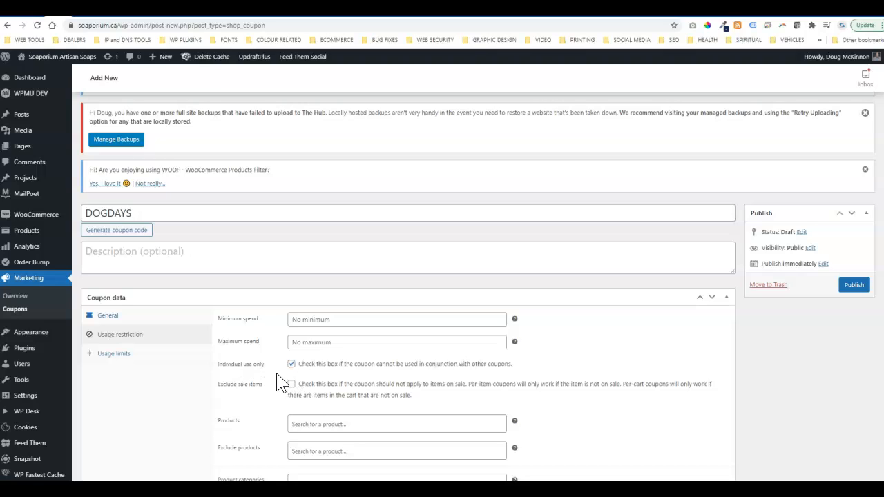
left_click(129, 357)
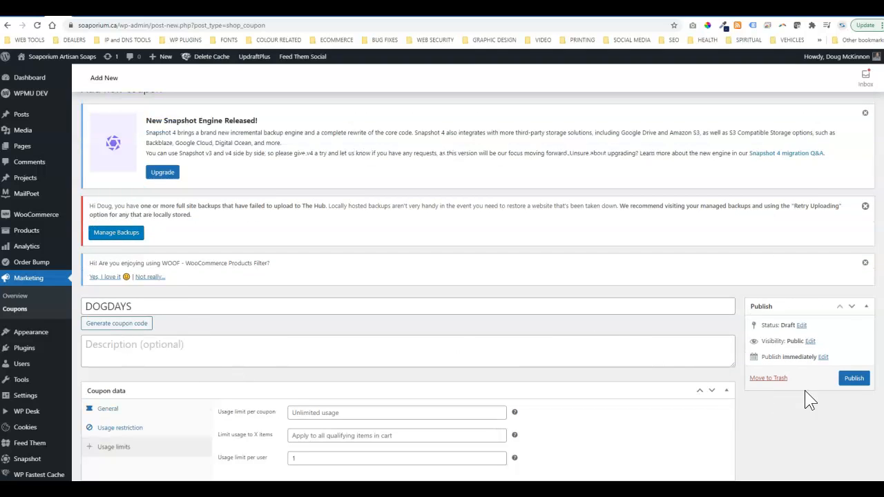
Publish the DOGDAYS coupon.
left_click_drag(135, 307, 77, 305)
left_click(236, 329)
left_click(856, 380)
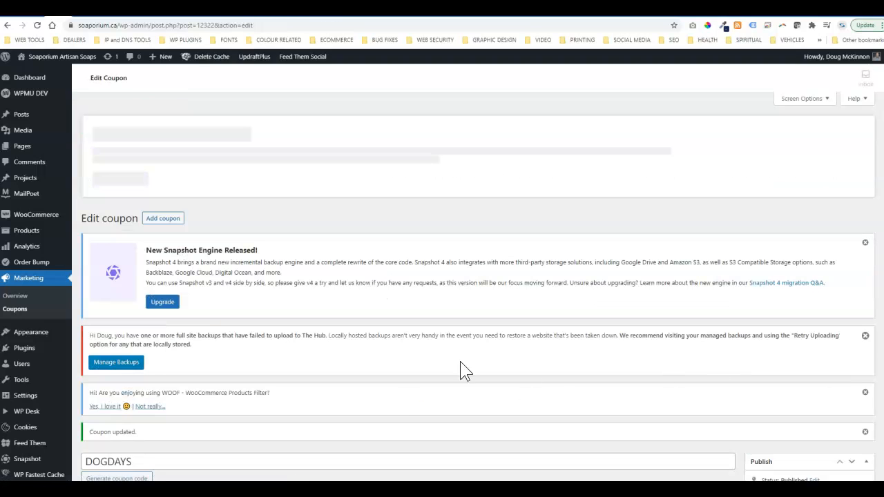
Check the published DOGDAYS coupon's details and go to the WooCommerce coupons list.
scroll(401, 405, "down", 1)
scroll(404, 407, "down", 3)
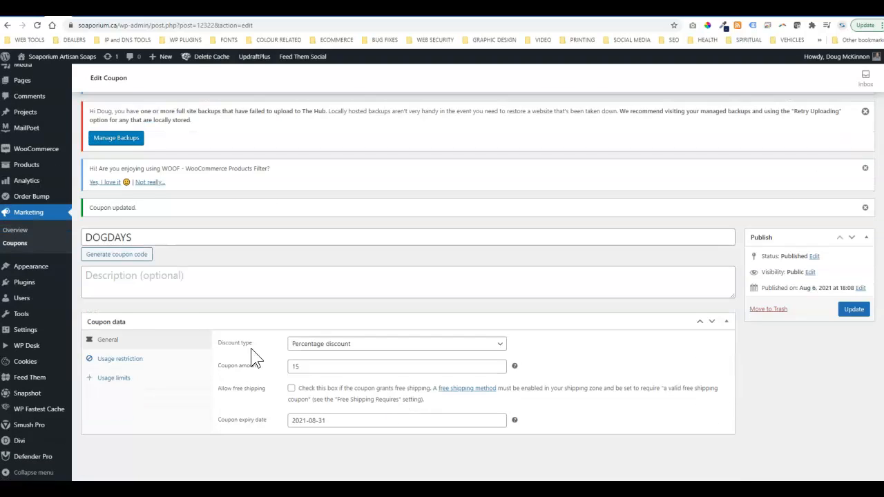
mouse_move(38, 153)
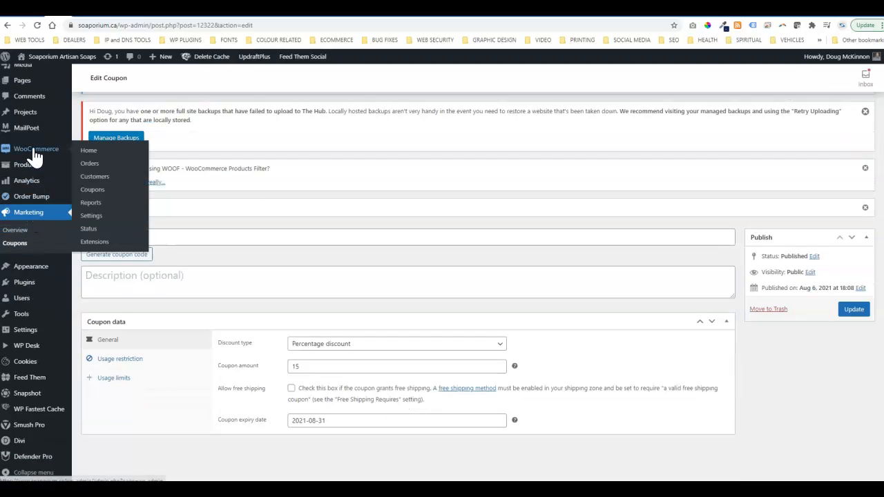
left_click(93, 192)
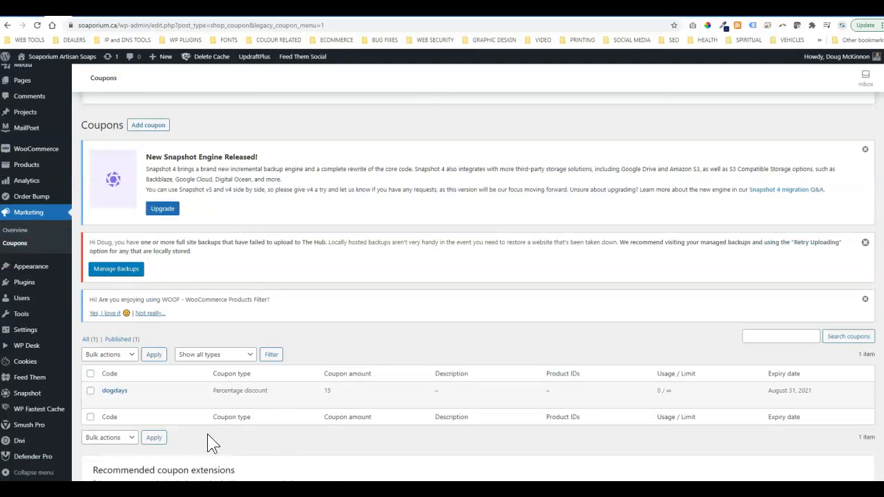
Open the dogdays coupon from the list for editing and review its code, publish status and general settings.
mouse_move(142, 397)
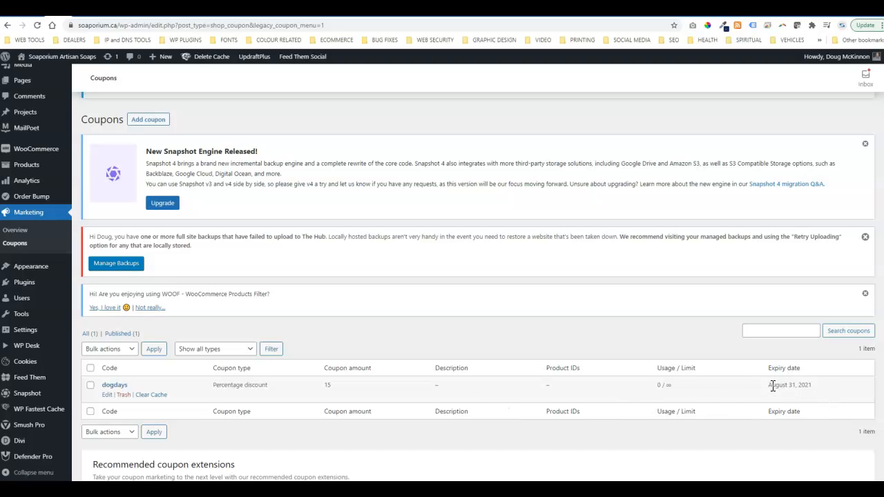
left_click(107, 394)
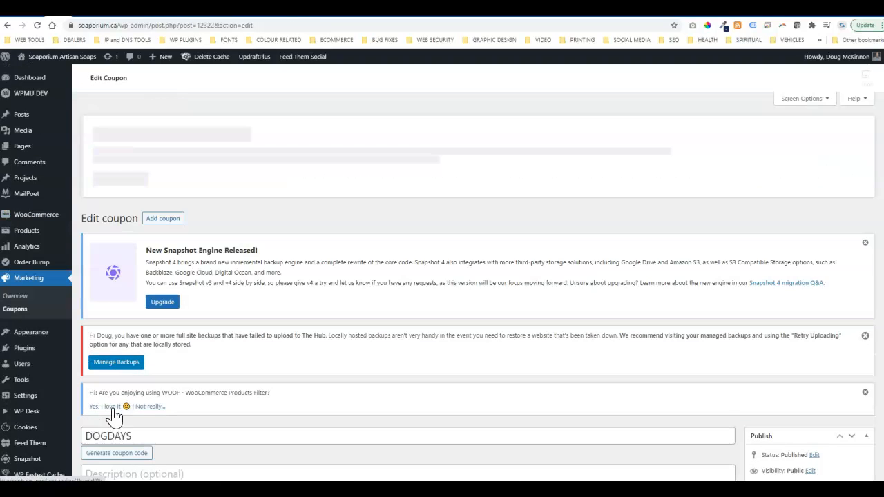
scroll(136, 404, "down", 1)
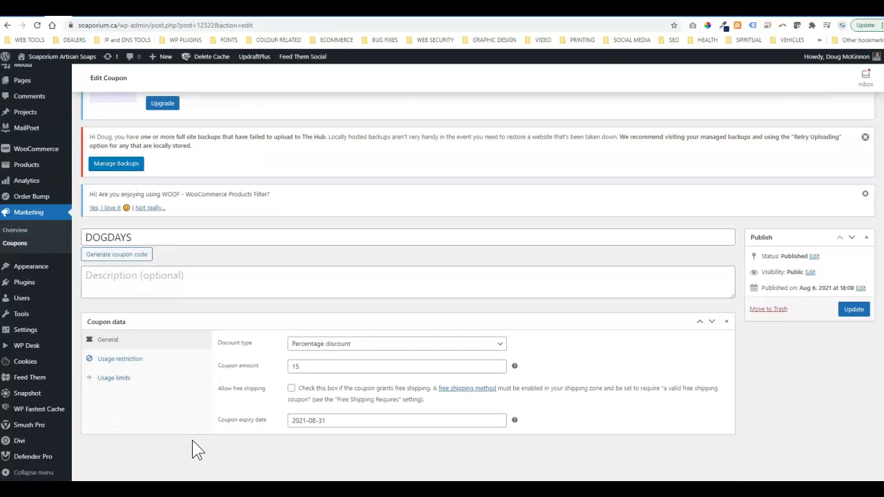
scroll(190, 442, "up", 2)
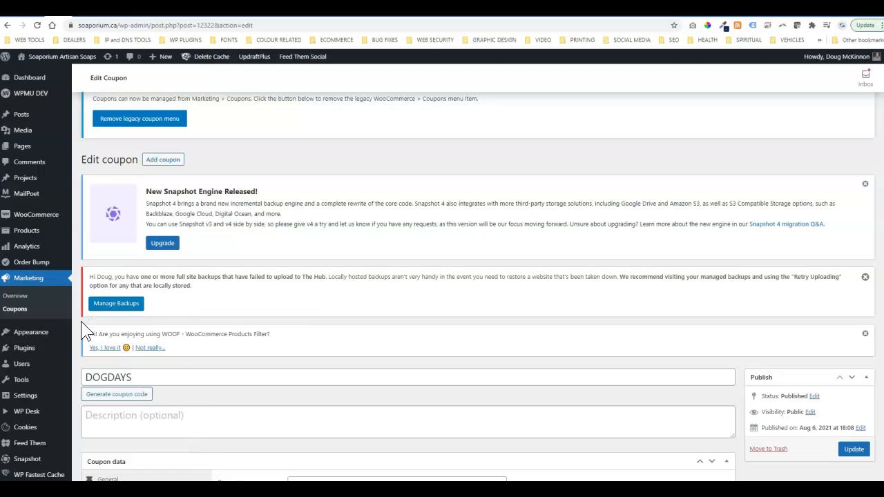
scroll(91, 398, "down", 2)
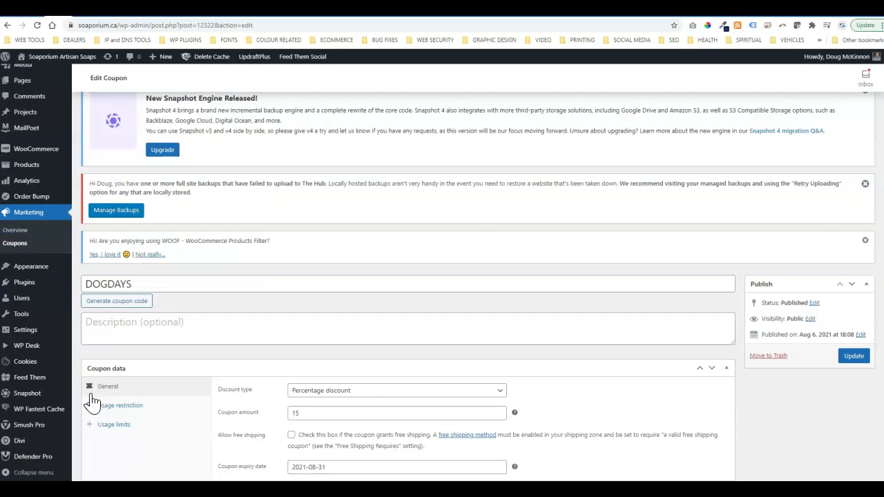
scroll(89, 434, "down", 1)
scroll(89, 454, "up", 4)
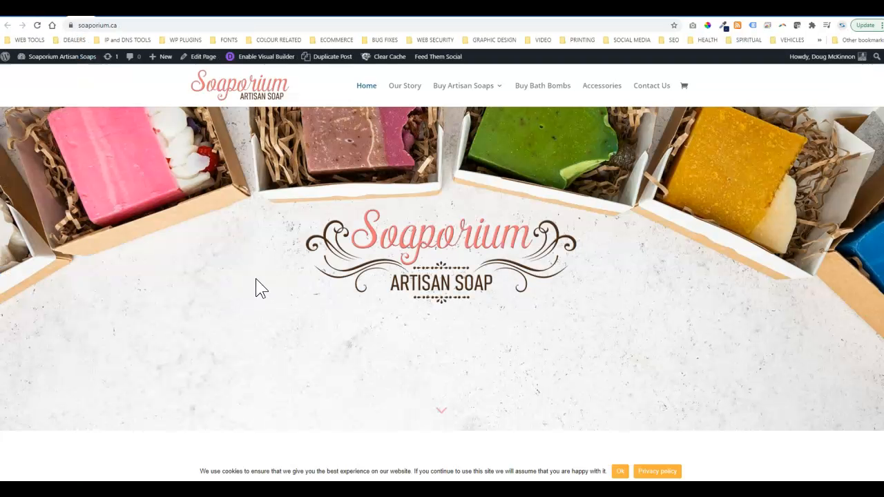
Look through the Soaporium storefront home page, examining the welcome section, the artisan soaps submenu and the product categories.
scroll(256, 287, "down", 3)
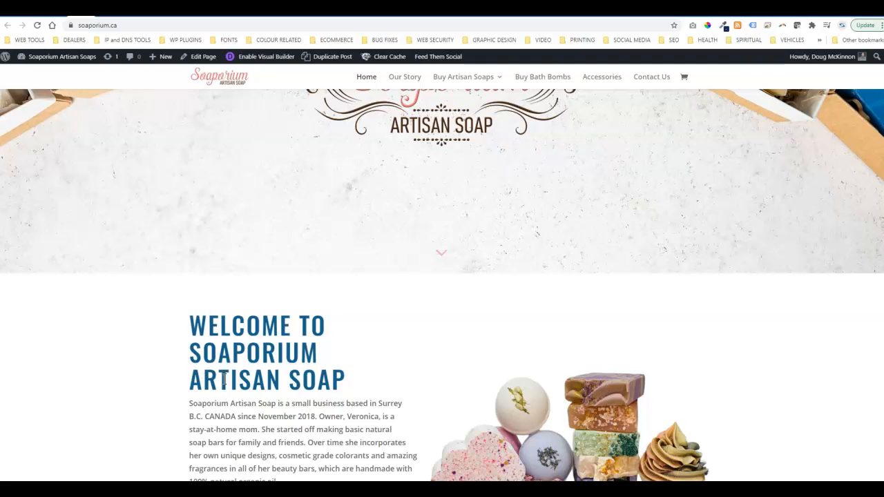
scroll(224, 380, "down", 3)
scroll(252, 380, "up", 2)
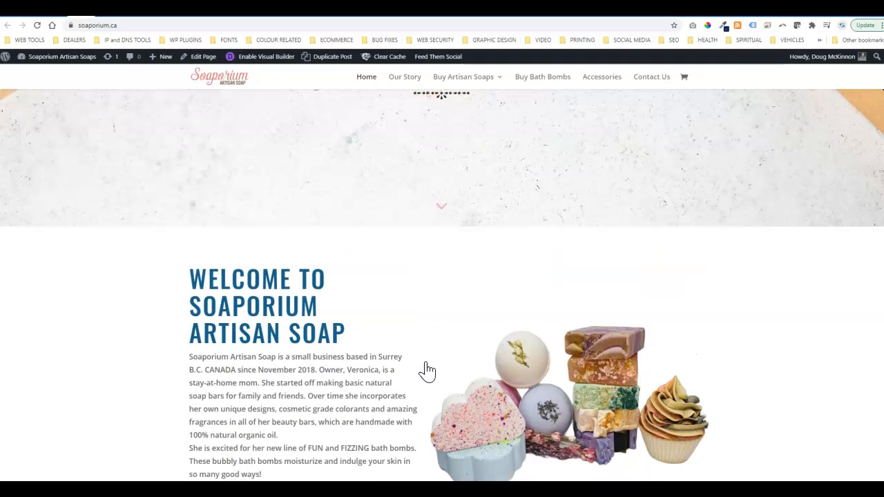
scroll(371, 372, "up", 3)
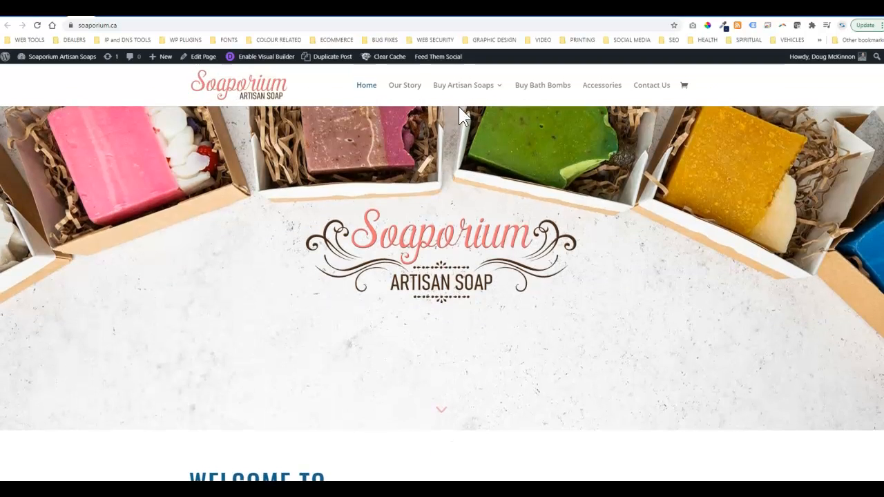
mouse_move(468, 95)
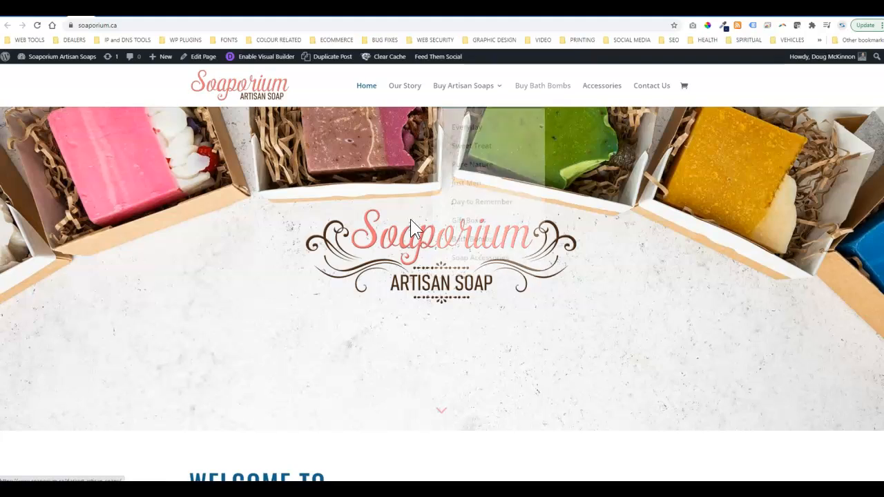
scroll(334, 321, "down", 3)
scroll(108, 313, "down", 6)
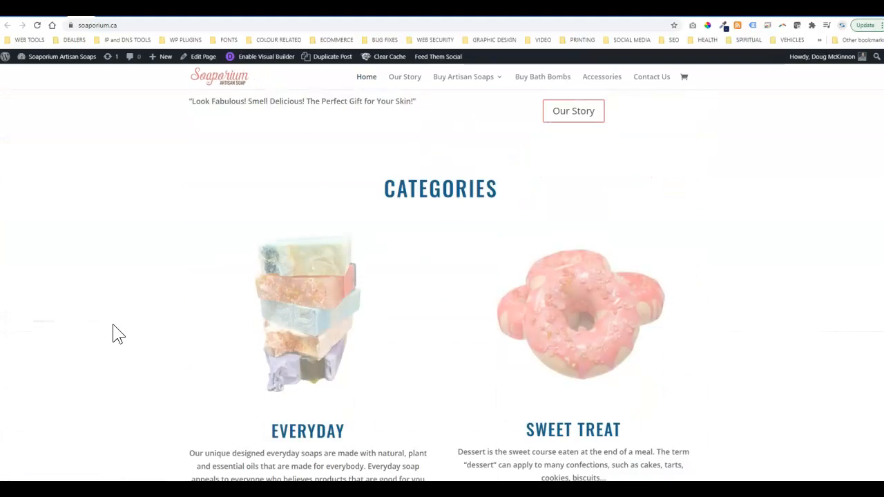
scroll(130, 361, "down", 3)
scroll(134, 394, "down", 9)
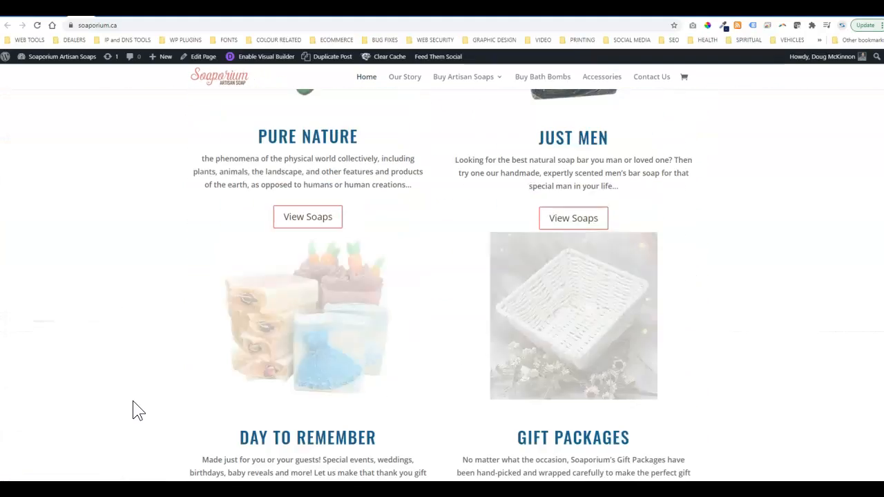
scroll(128, 416, "up", 5)
scroll(129, 408, "up", 15)
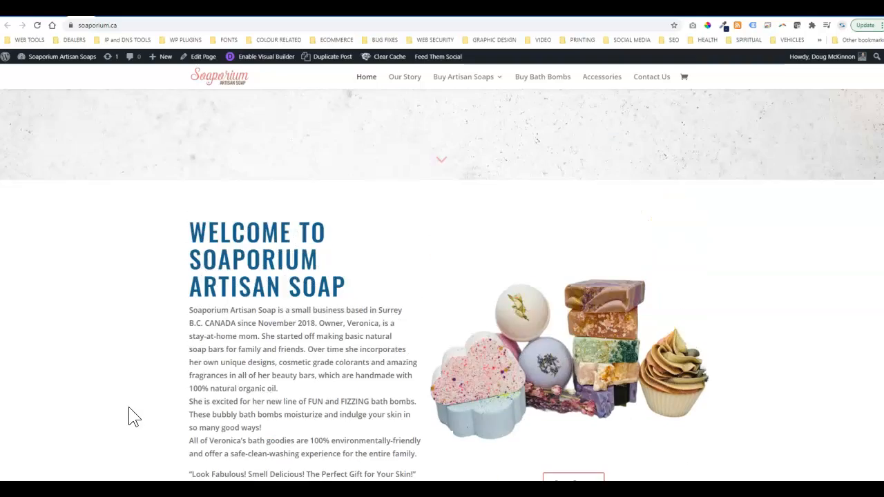